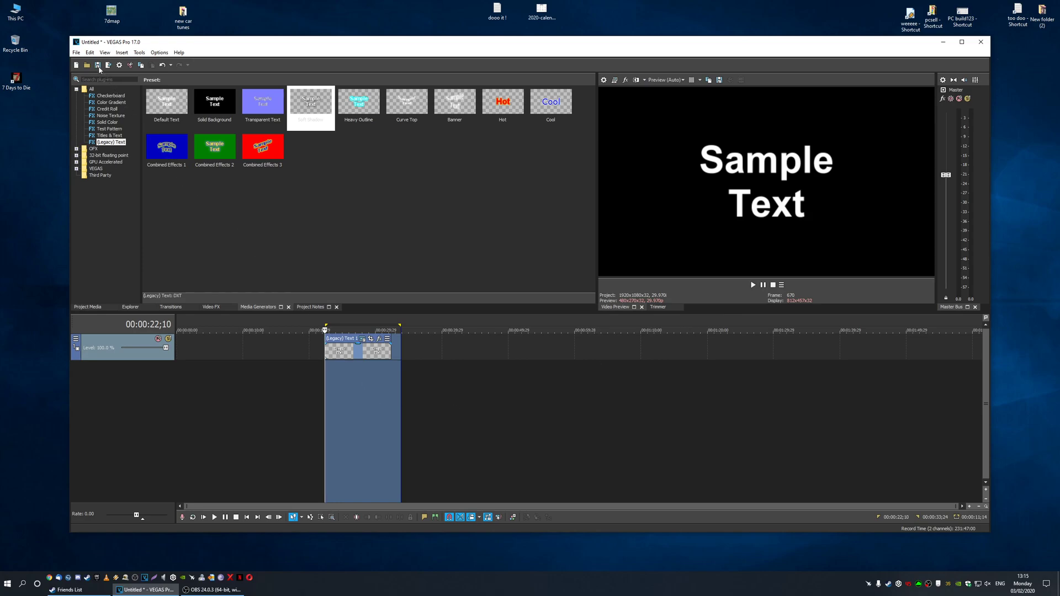
Open Render As and choose the MAGIX AVC/AAC MP4 format after briefly trying HEVC.
{"action": "left_click", "coordinate": [76, 52]}
{"action": "left_click", "coordinate": [91, 116]}
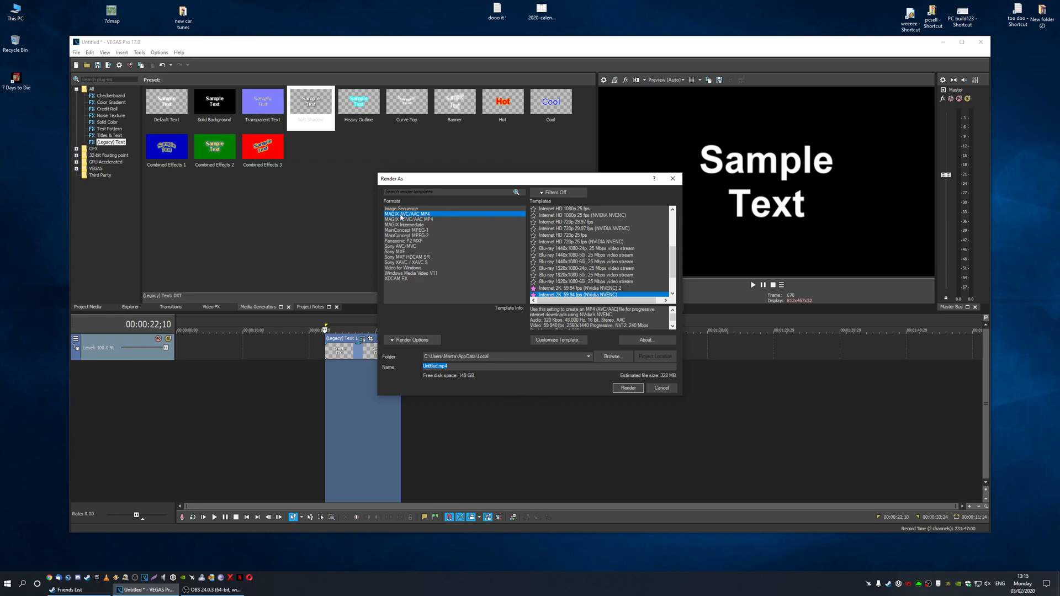
{"action": "left_click", "coordinate": [439, 214]}
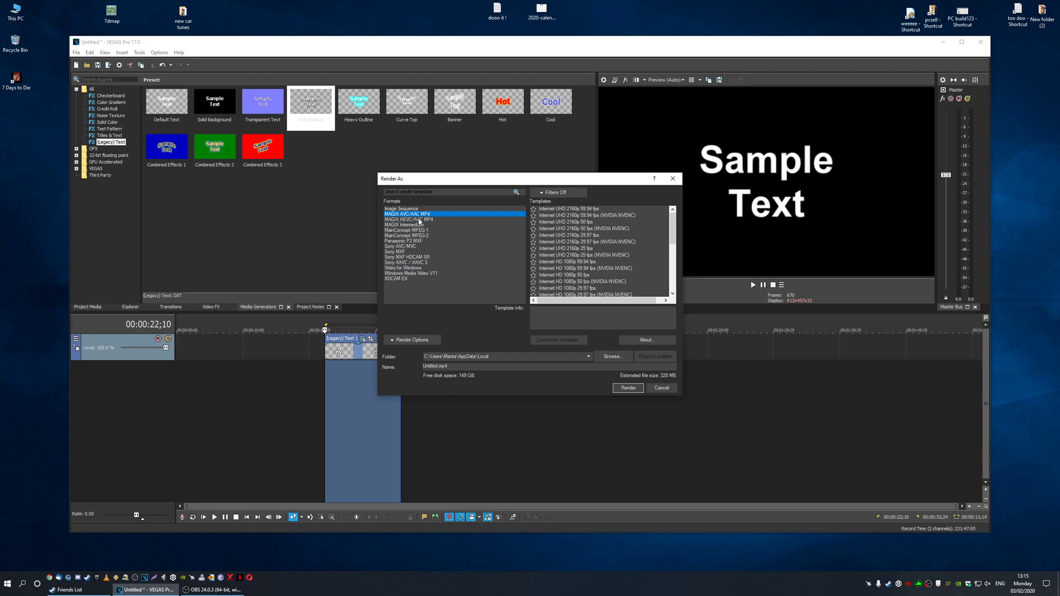
{"action": "left_click", "coordinate": [419, 219]}
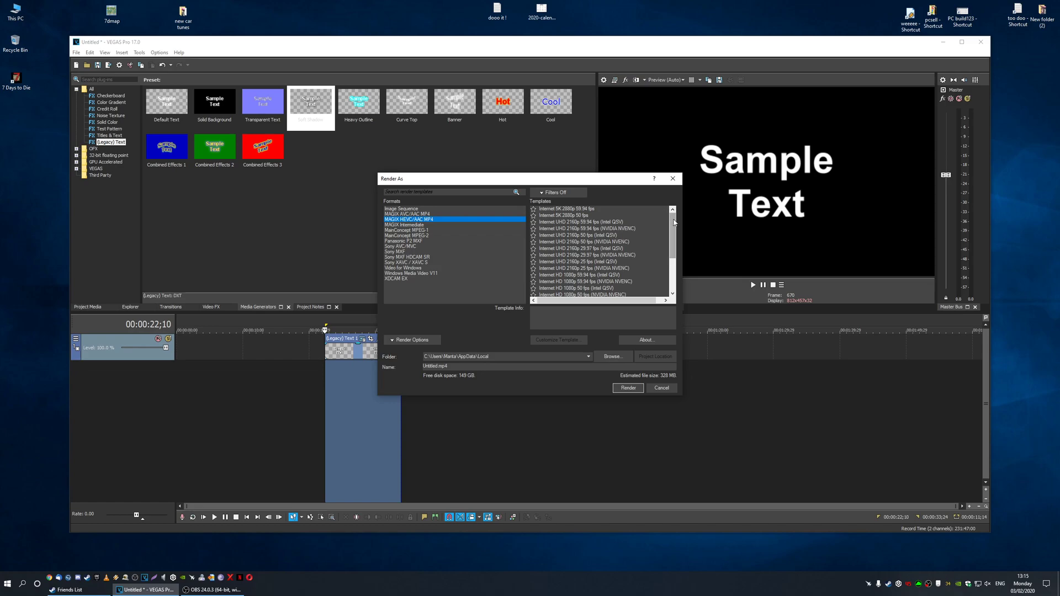
{"action": "scroll", "coordinate": [674, 222], "scroll_direction": "down", "scroll_amount": 3}
{"action": "scroll", "coordinate": [674, 222], "scroll_direction": "up", "scroll_amount": 3}
{"action": "left_click", "coordinate": [414, 214]}
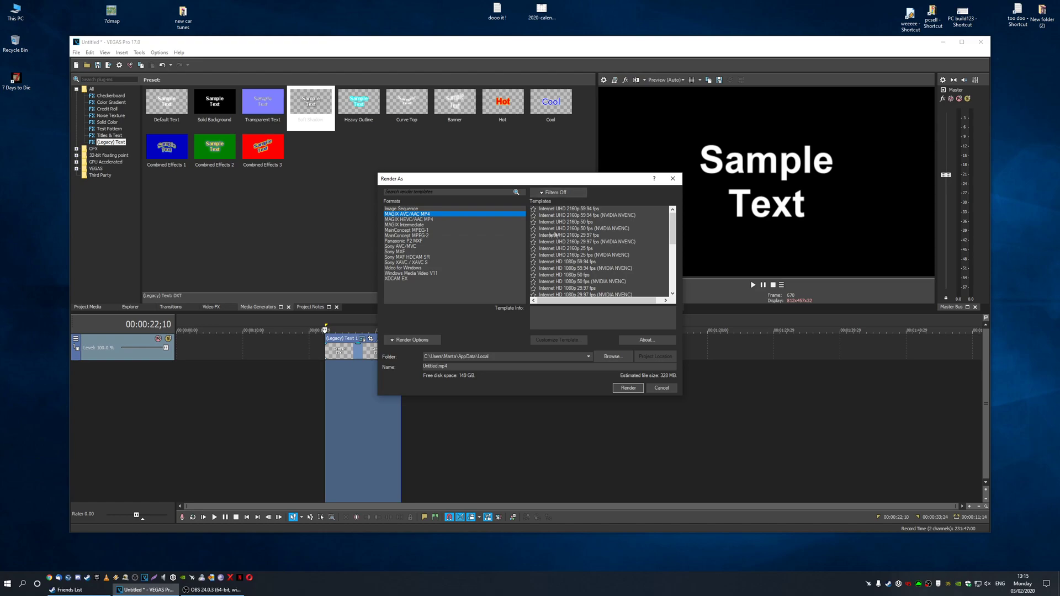
Select the Internet HD 4k 60fps gpu template (3840x2160, 59.940 fps) and open its custom settings.
{"action": "left_click", "coordinate": [609, 228]}
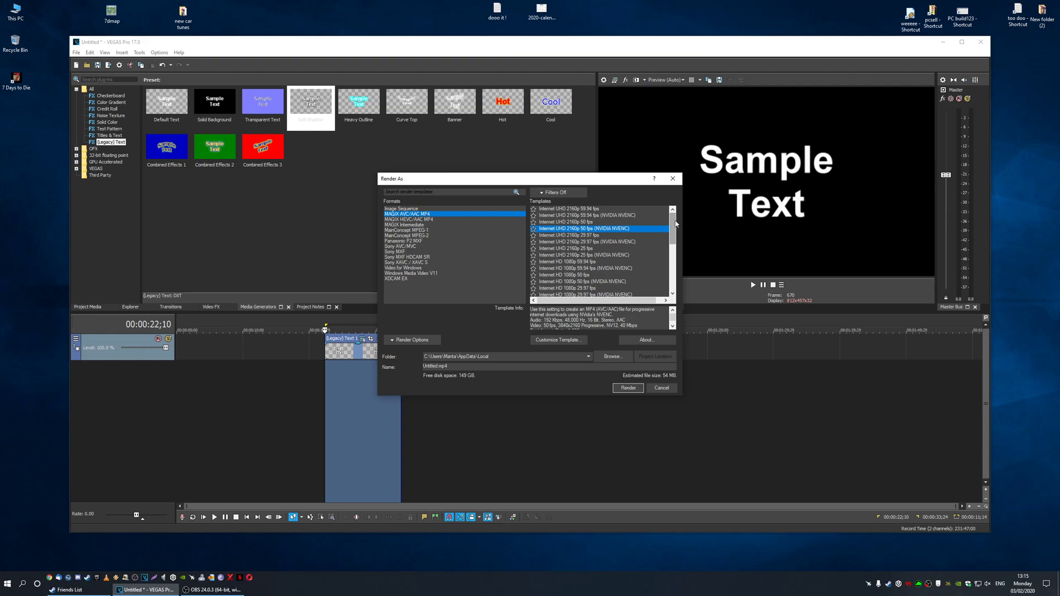
{"action": "left_click_drag", "start_coordinate": [673, 224], "coordinate": [672, 272]}
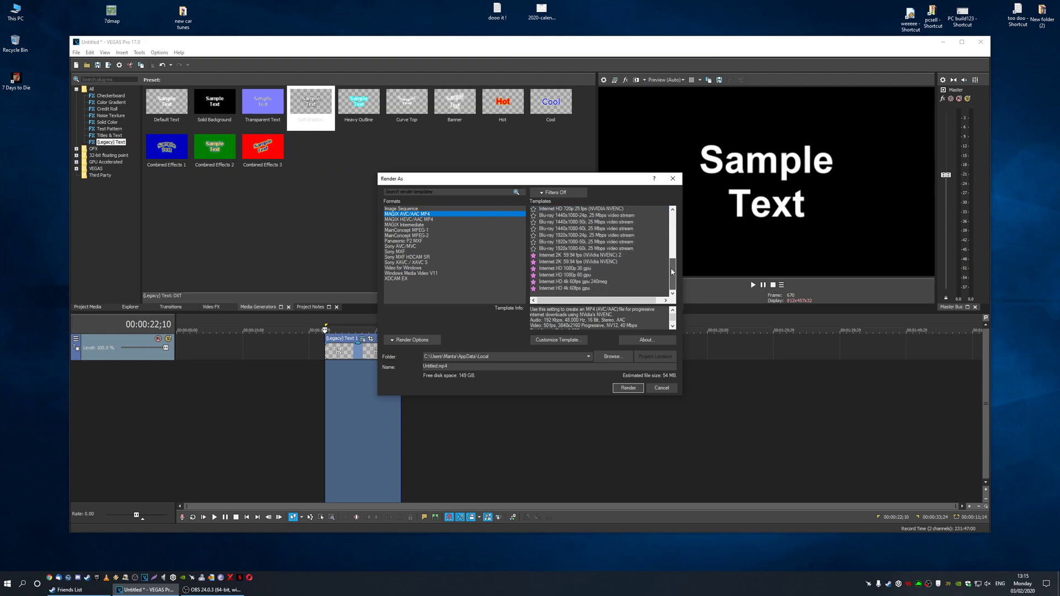
{"action": "left_click", "coordinate": [601, 257]}
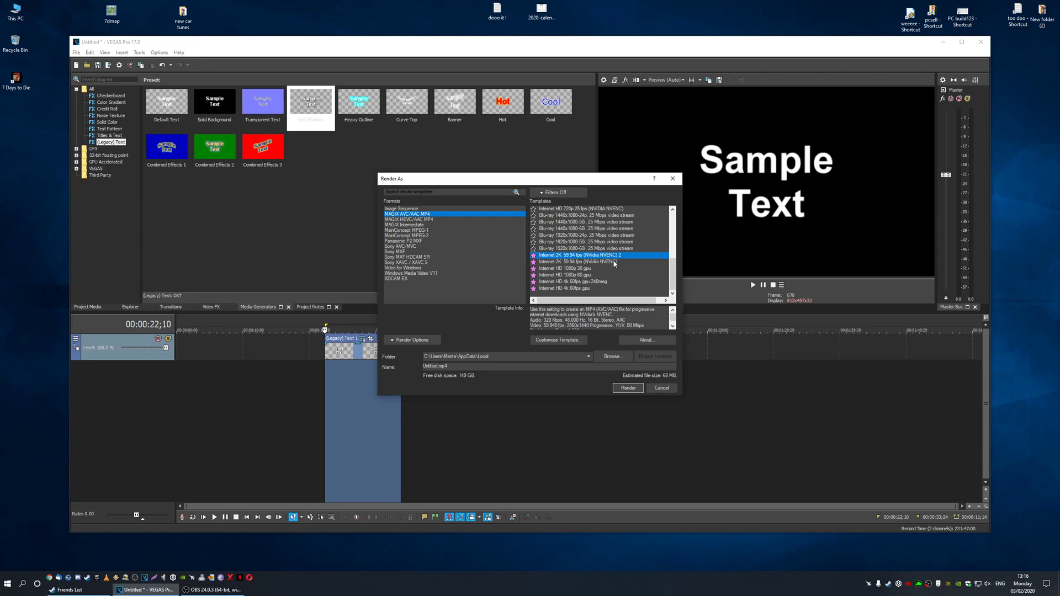
{"action": "left_click", "coordinate": [616, 262]}
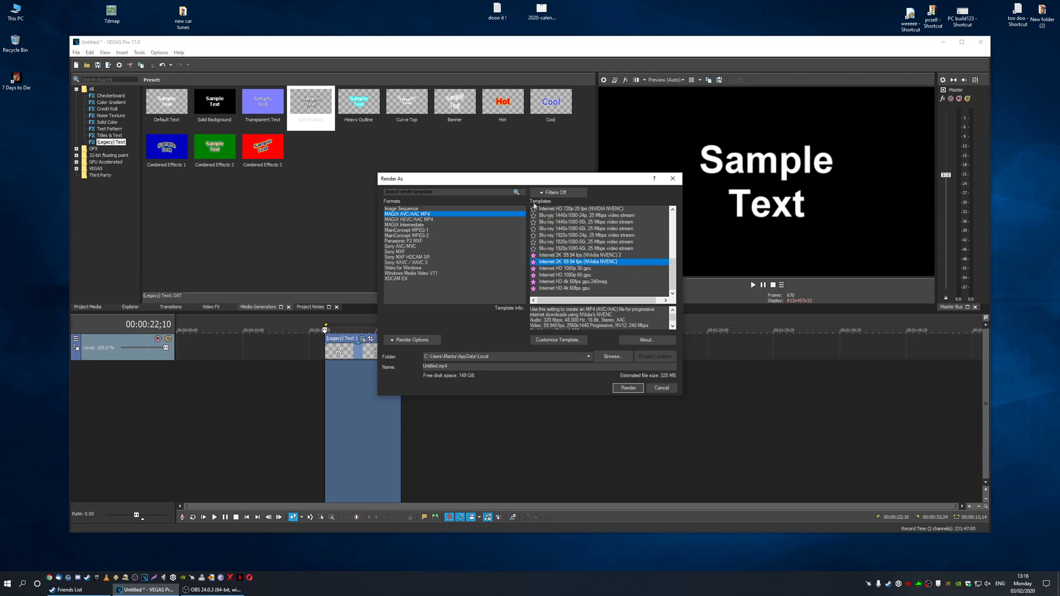
{"action": "left_click", "coordinate": [579, 289]}
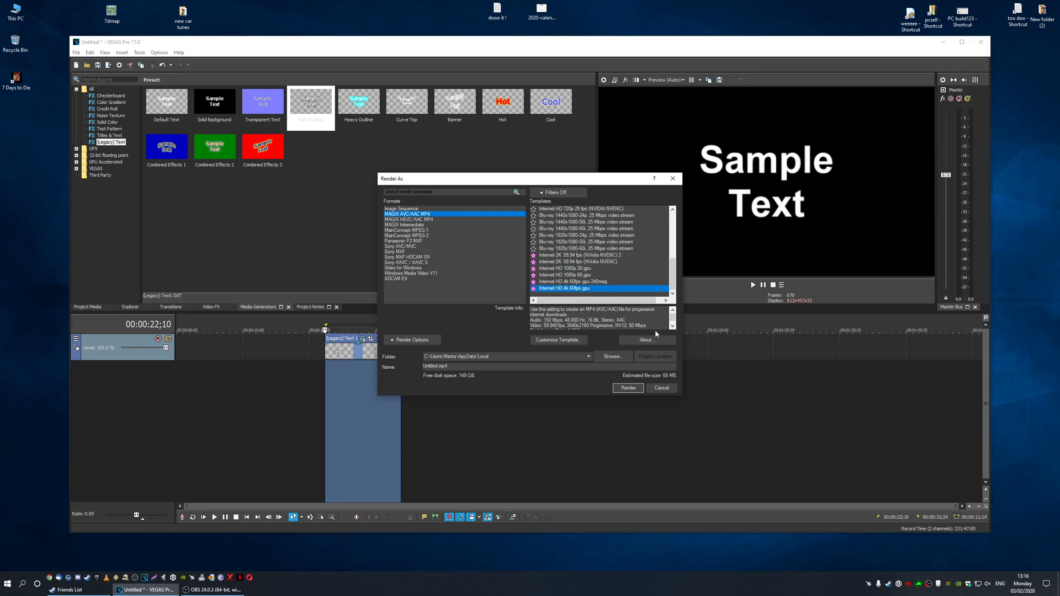
{"action": "left_click", "coordinate": [559, 340]}
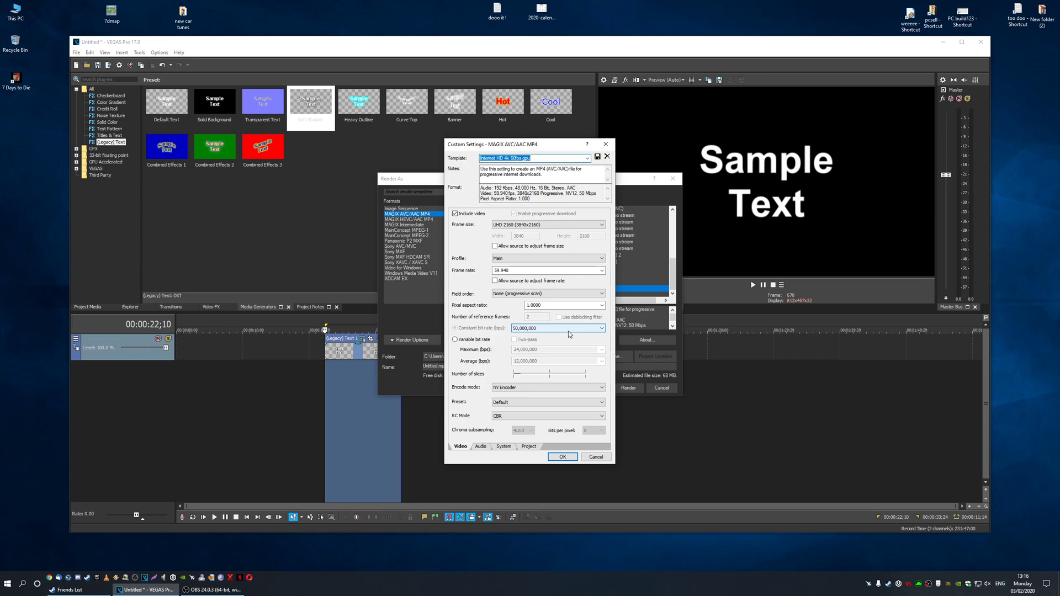
Set the constant bit rate to 240,000,000 bps and keep the Default encoder preset.
{"action": "left_click", "coordinate": [602, 330]}
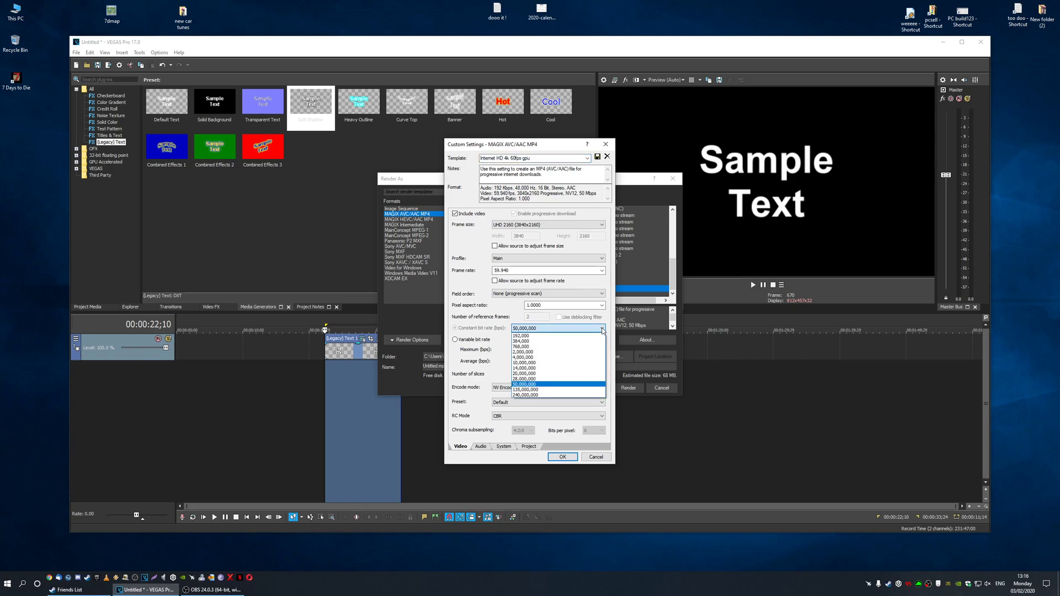
{"action": "left_click", "coordinate": [537, 396]}
{"action": "type", "text": "240,000,000"}
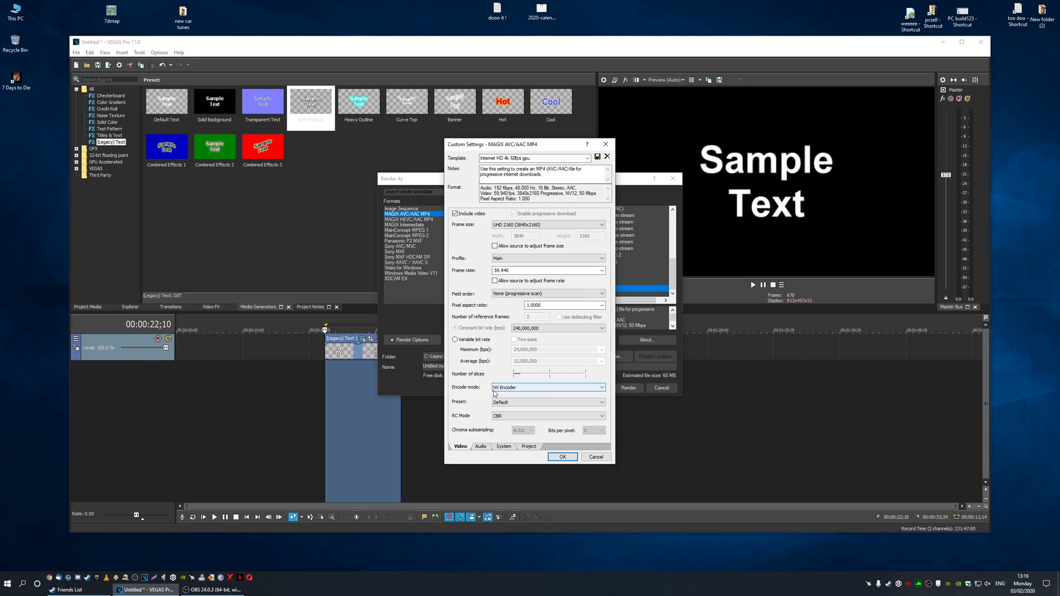
{"action": "left_click", "coordinate": [600, 404]}
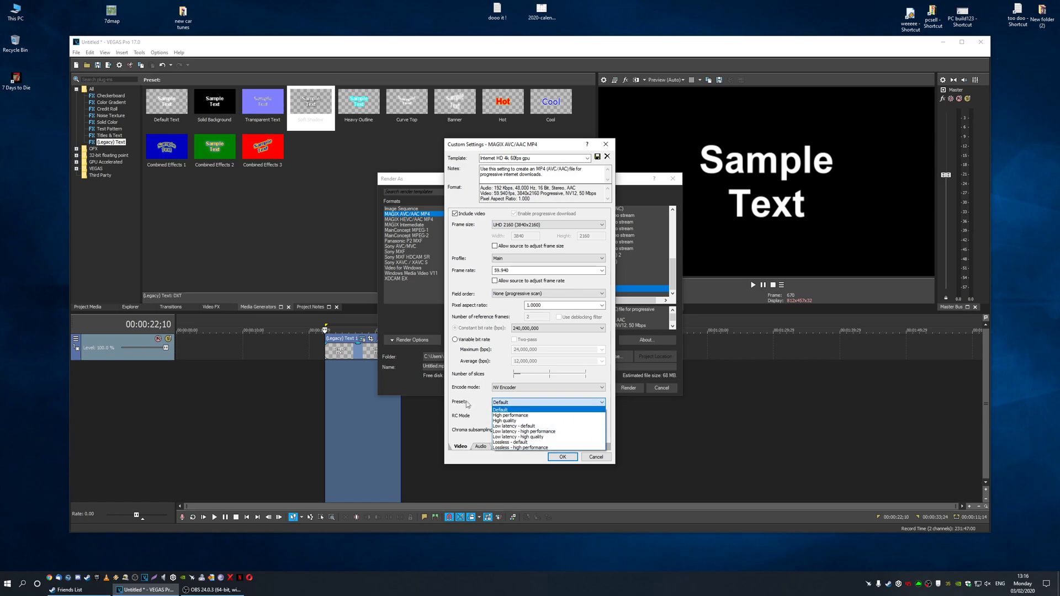
{"action": "left_click", "coordinate": [525, 410]}
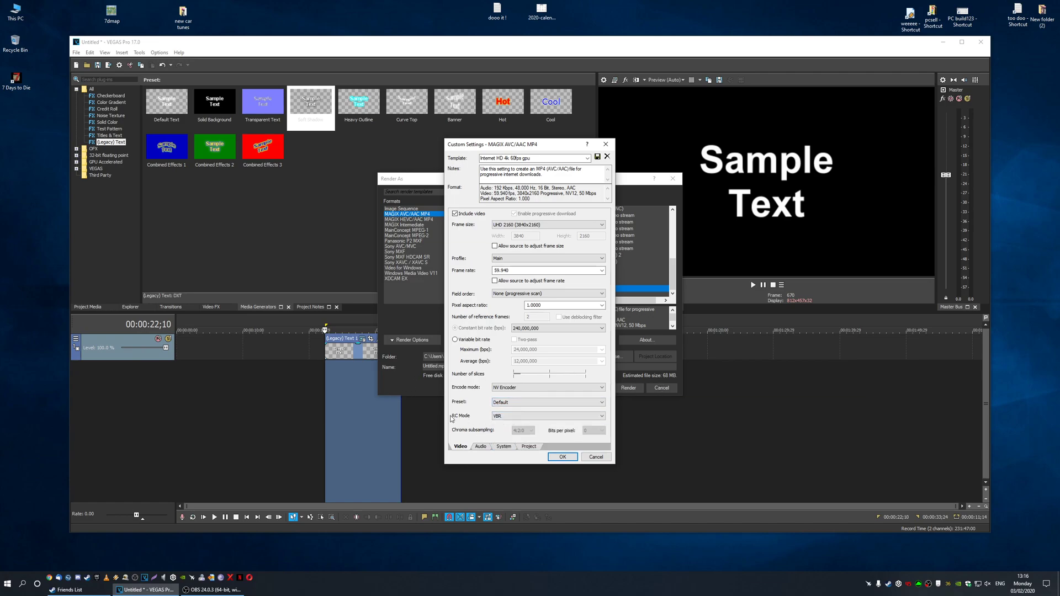
Switch RC Mode back to CBR and confirm the 240,000,000 constant bit rate.
{"action": "left_click", "coordinate": [600, 419]}
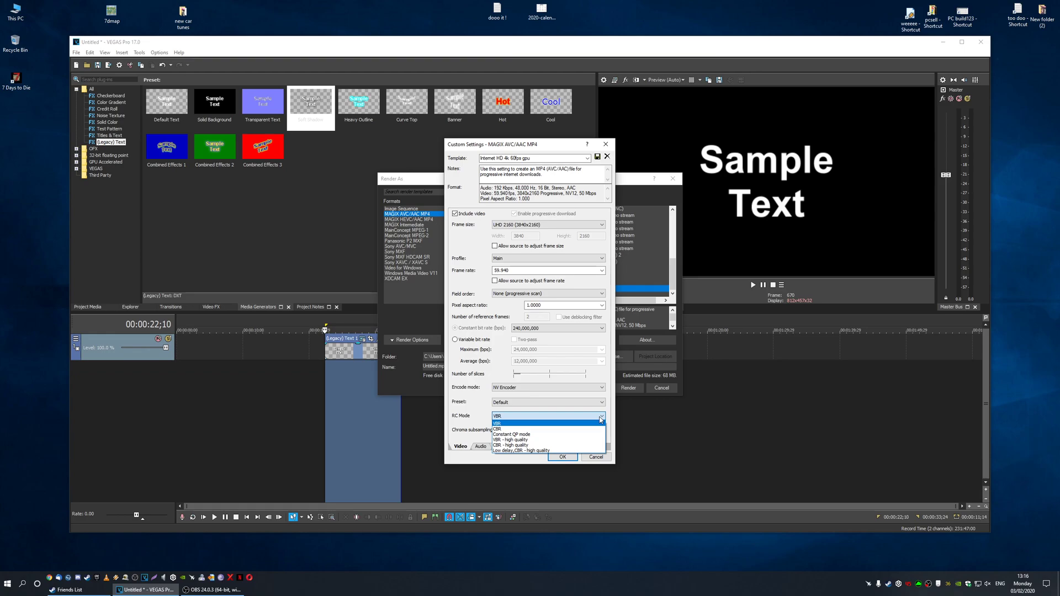
{"action": "left_click", "coordinate": [548, 430]}
{"action": "left_click", "coordinate": [596, 418]}
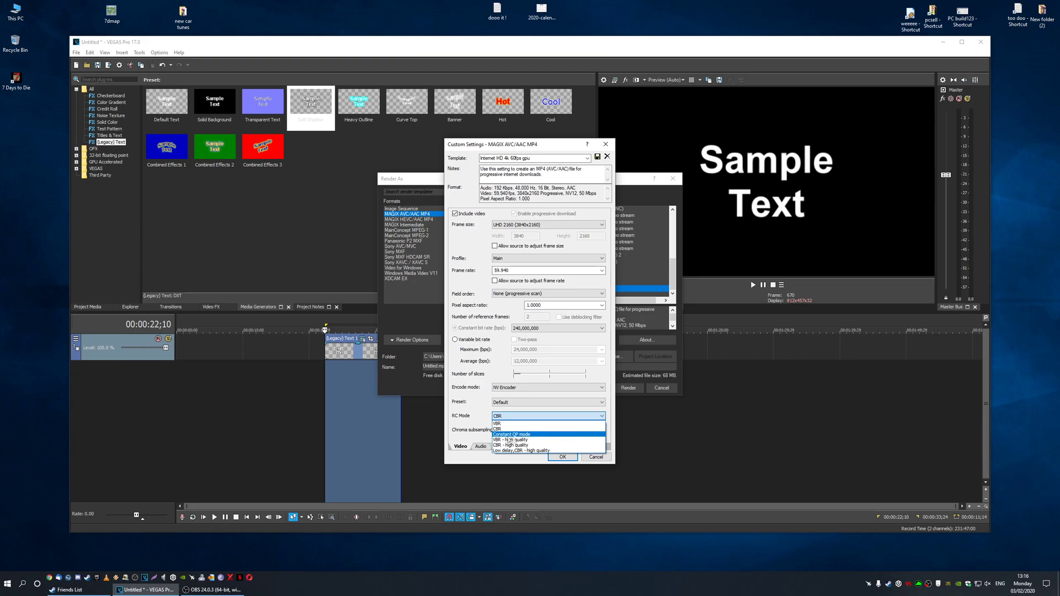
{"action": "left_click", "coordinate": [672, 409]}
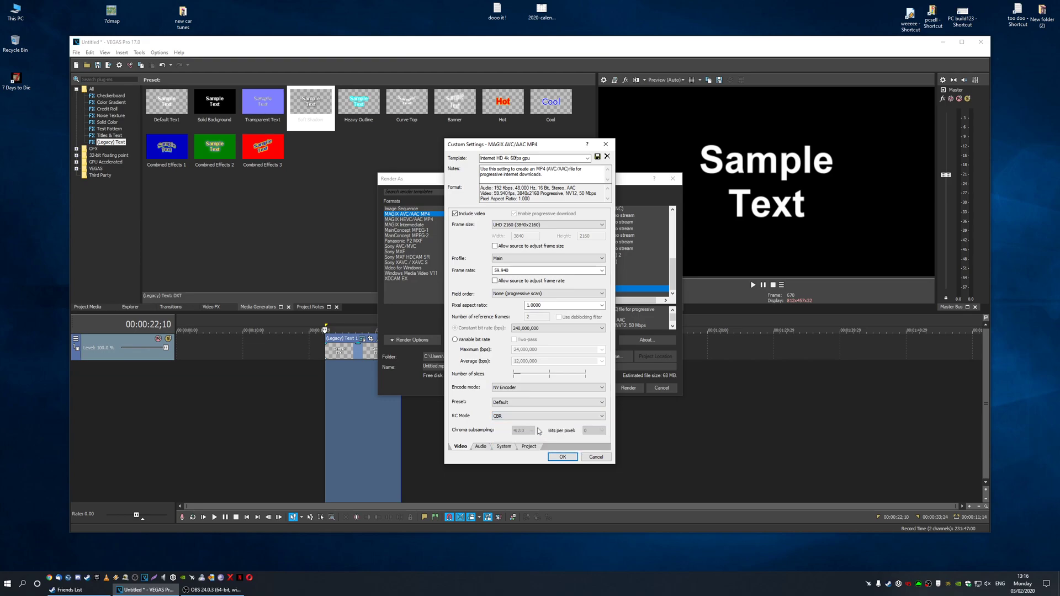
{"action": "left_click", "coordinate": [602, 329]}
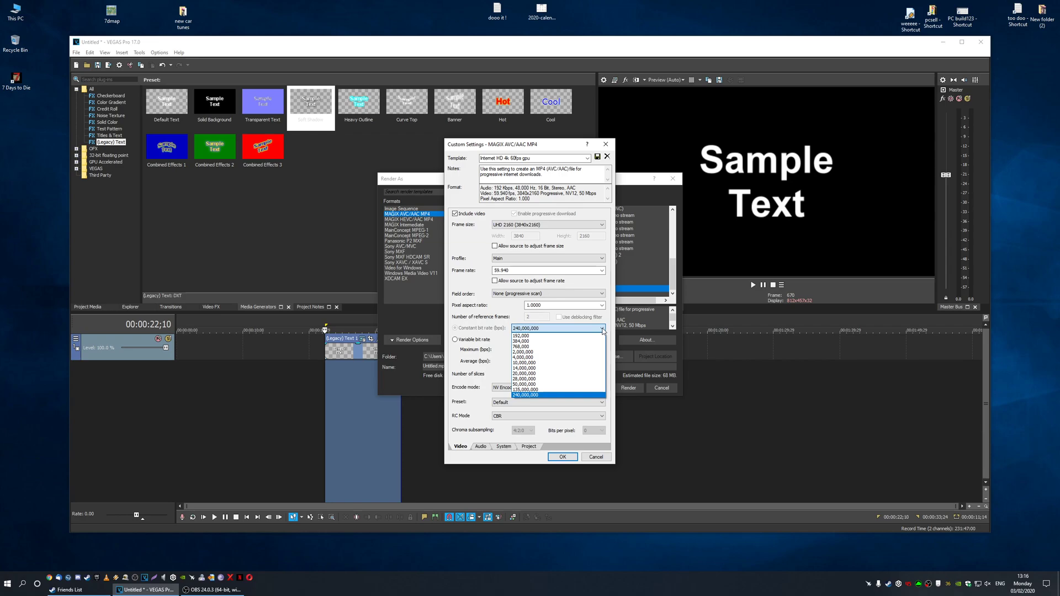
{"action": "left_click", "coordinate": [502, 329]}
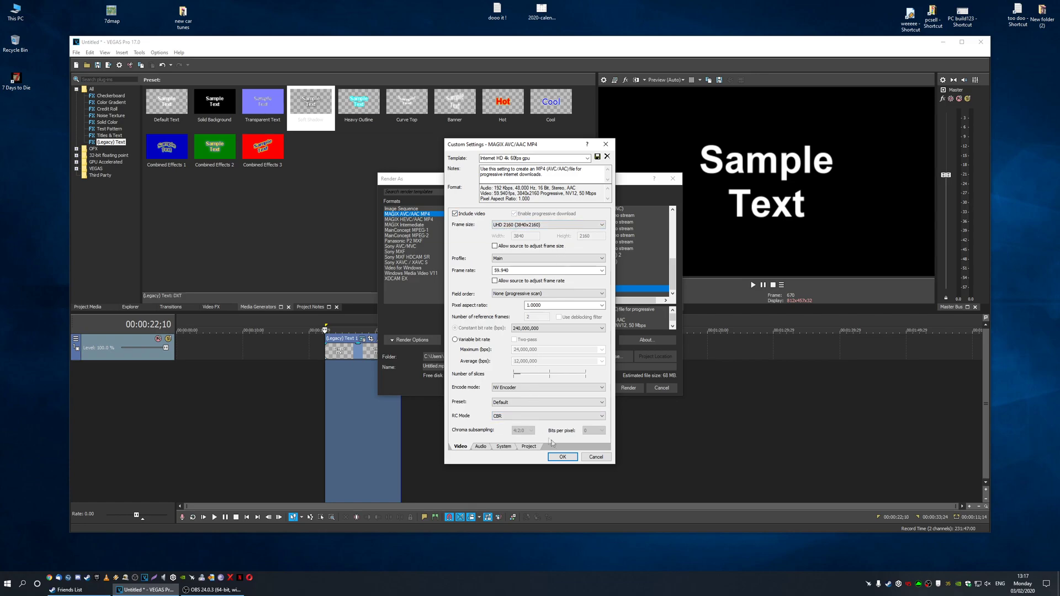
Close the template's Custom Settings and cancel the Render As dialog without rendering.
{"action": "left_click", "coordinate": [596, 457]}
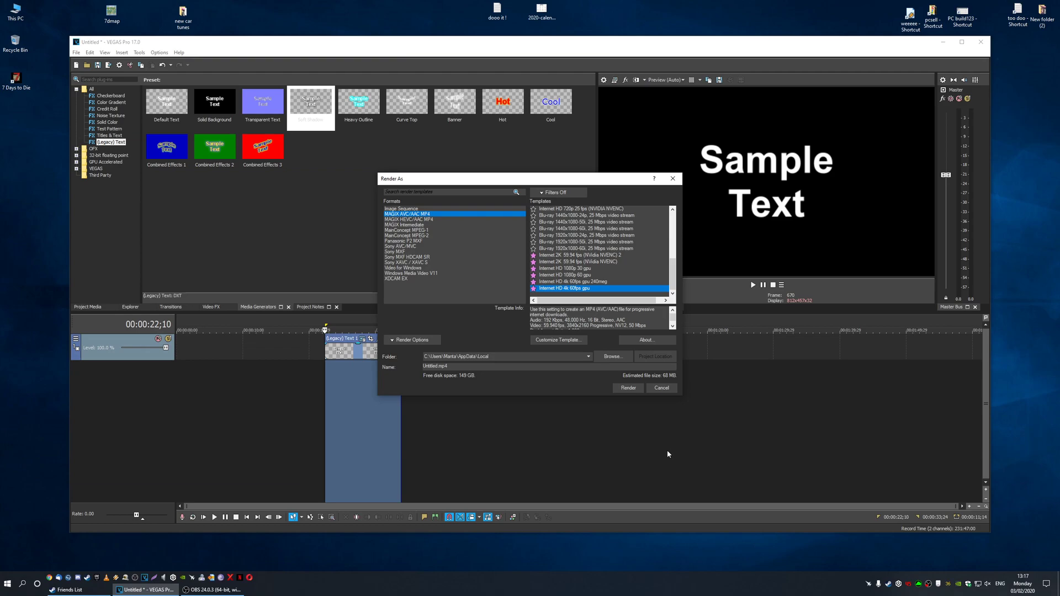
{"action": "left_click", "coordinate": [662, 388]}
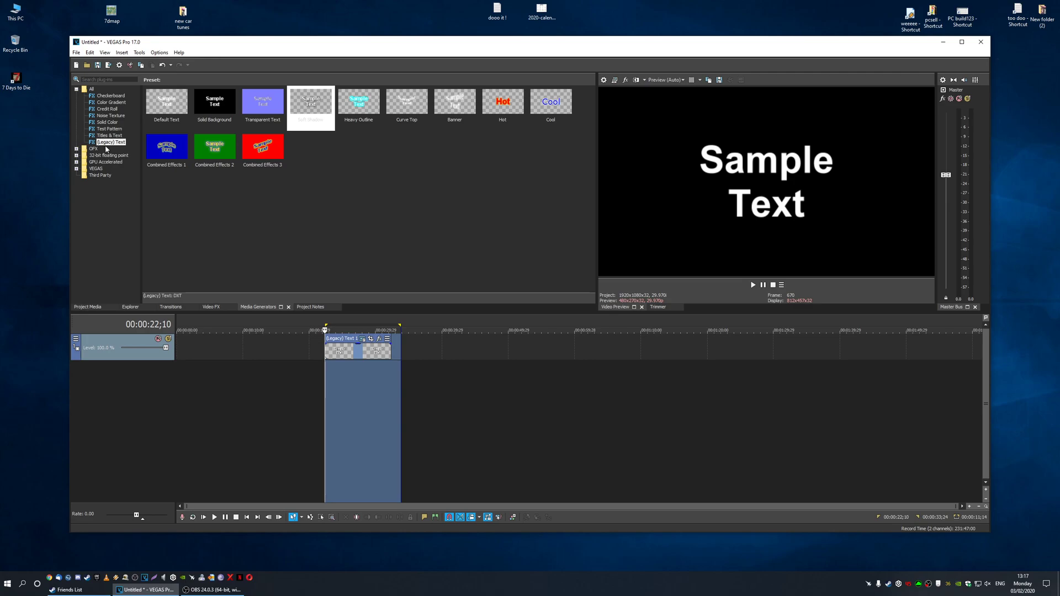
{"action": "left_click", "coordinate": [159, 52]}
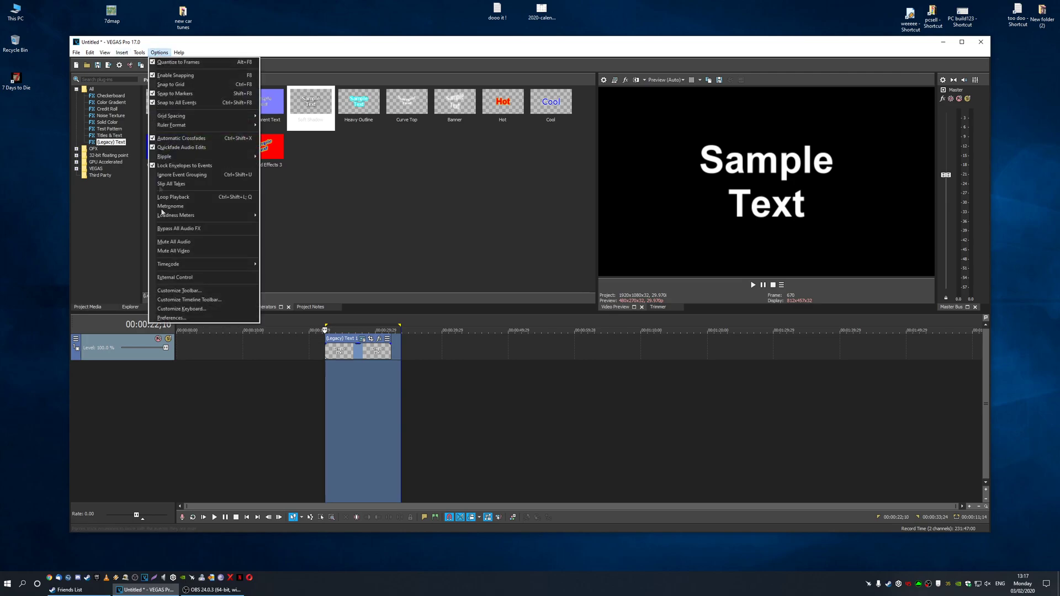
{"action": "left_click", "coordinate": [204, 319]}
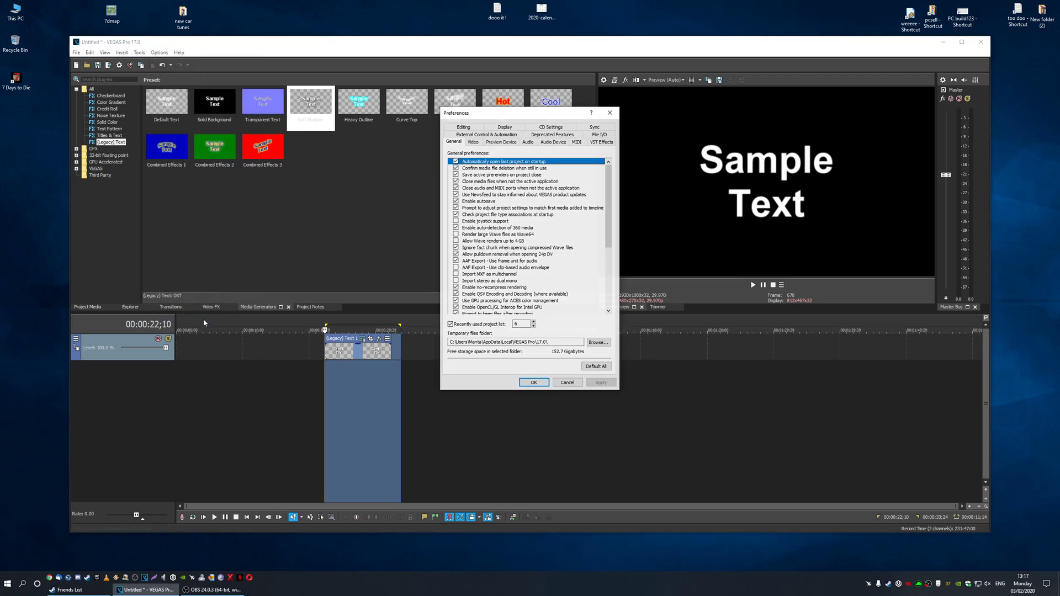
{"action": "left_click", "coordinate": [553, 135]}
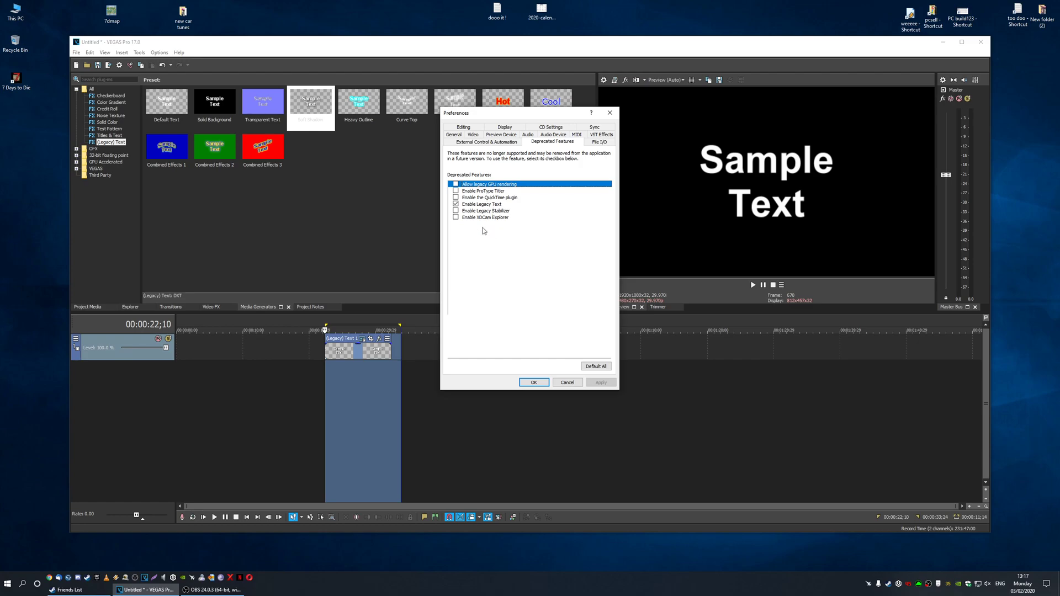
{"action": "left_click", "coordinate": [568, 382]}
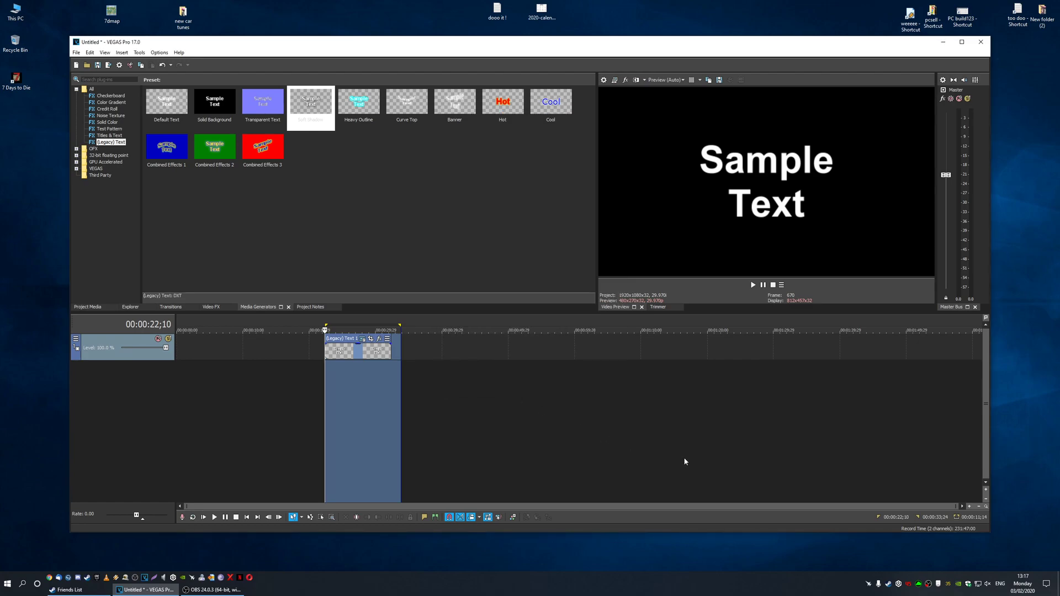